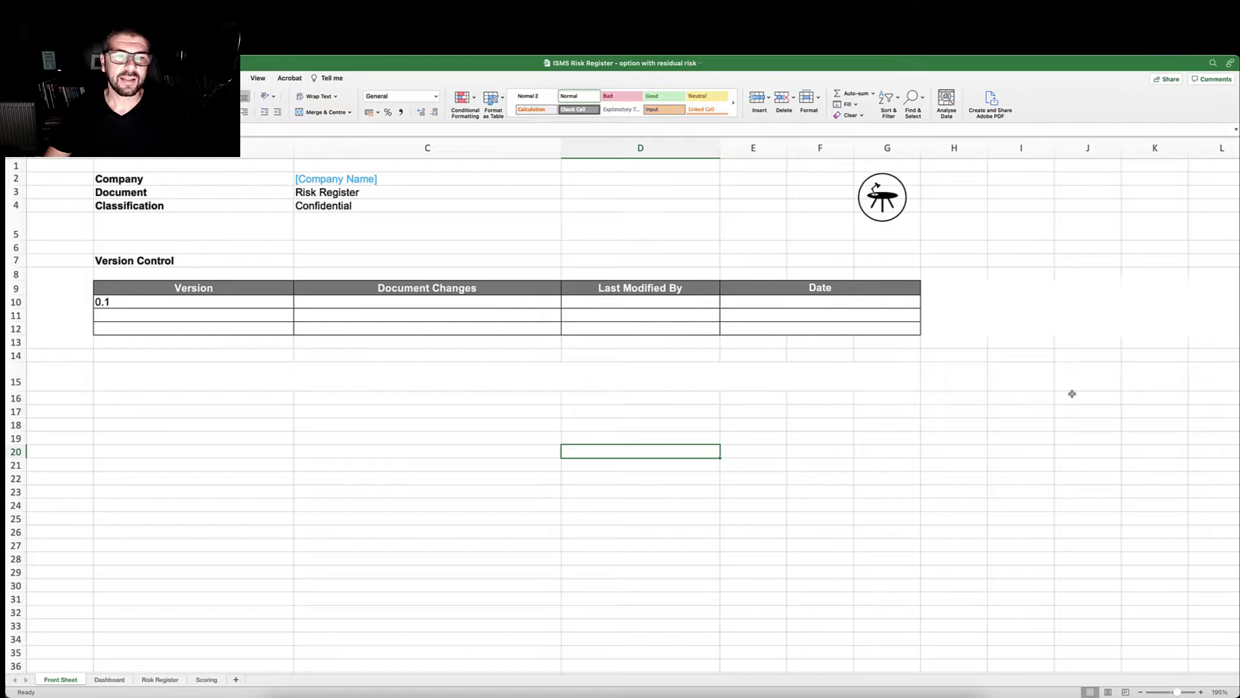
# Switch to the Dashboard sheet to view its four risk-level pie charts and summary tables.
pyautogui.click(109, 679)
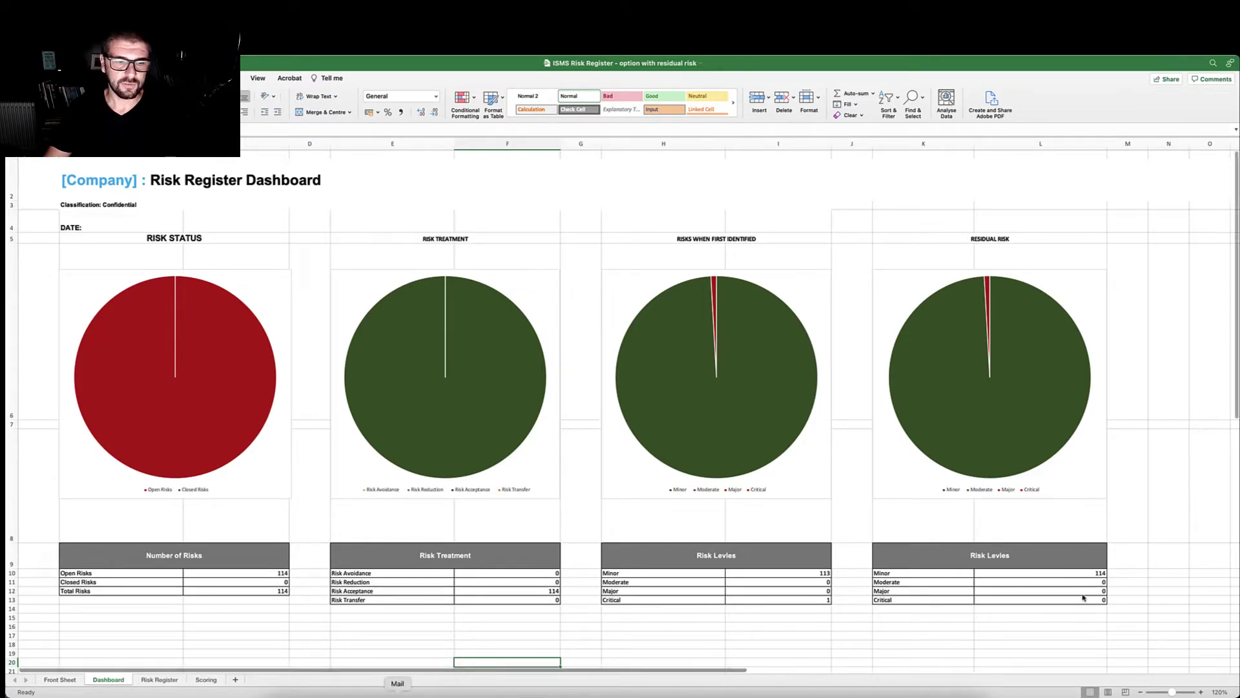
# Zoom in on the Risk Register sheet's title and column headings, then go to the Scoring sheet.
pyautogui.click(160, 679)
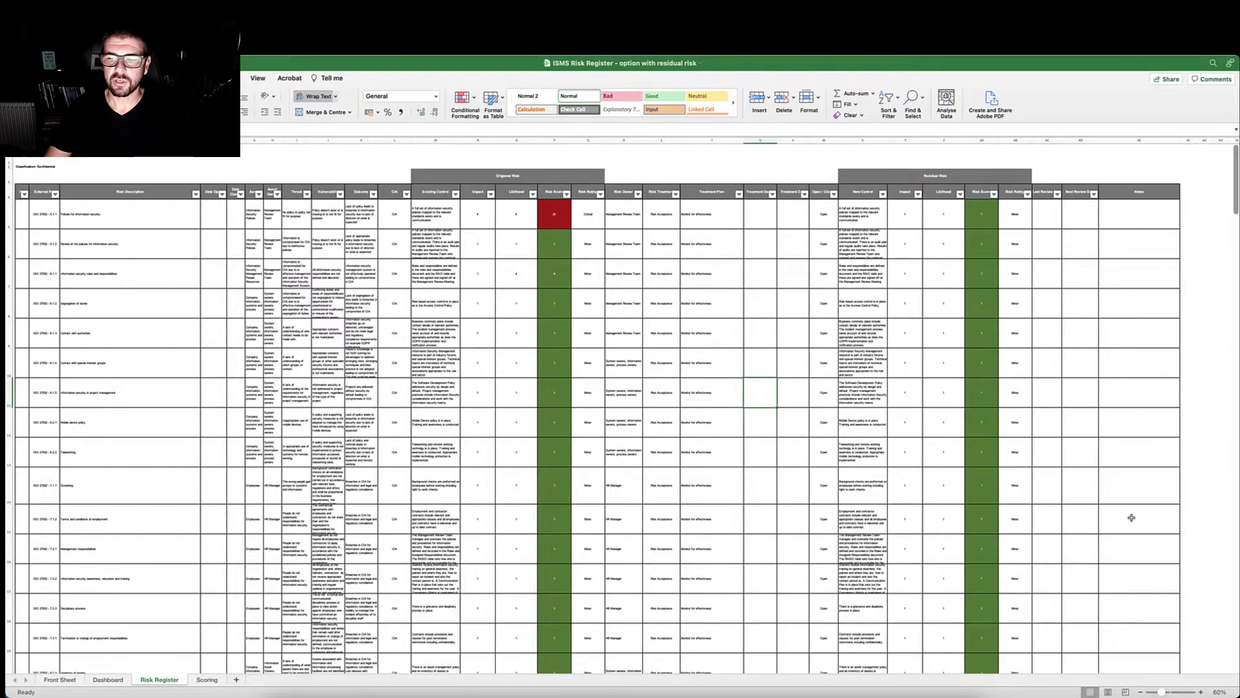
pyautogui.moveTo(1161, 691); pyautogui.dragTo(1174, 693)
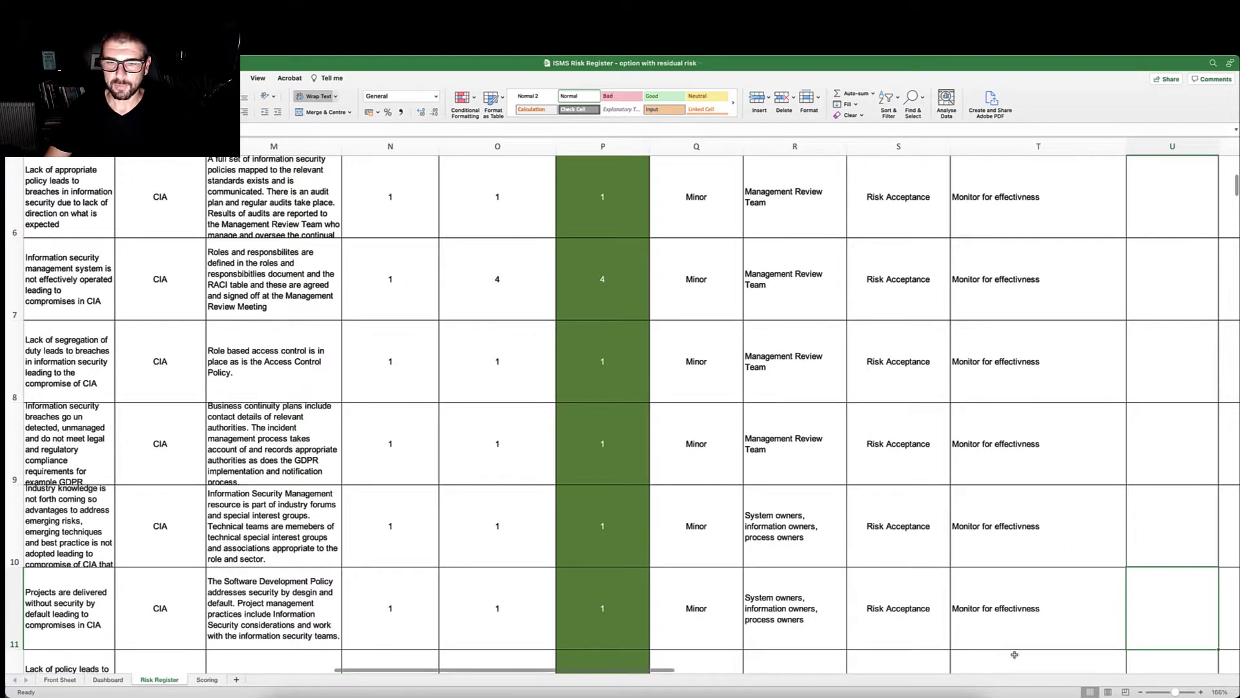
pyautogui.moveTo(429, 670); pyautogui.dragTo(303, 669)
pyautogui.hscroll(-10, 304, 669)
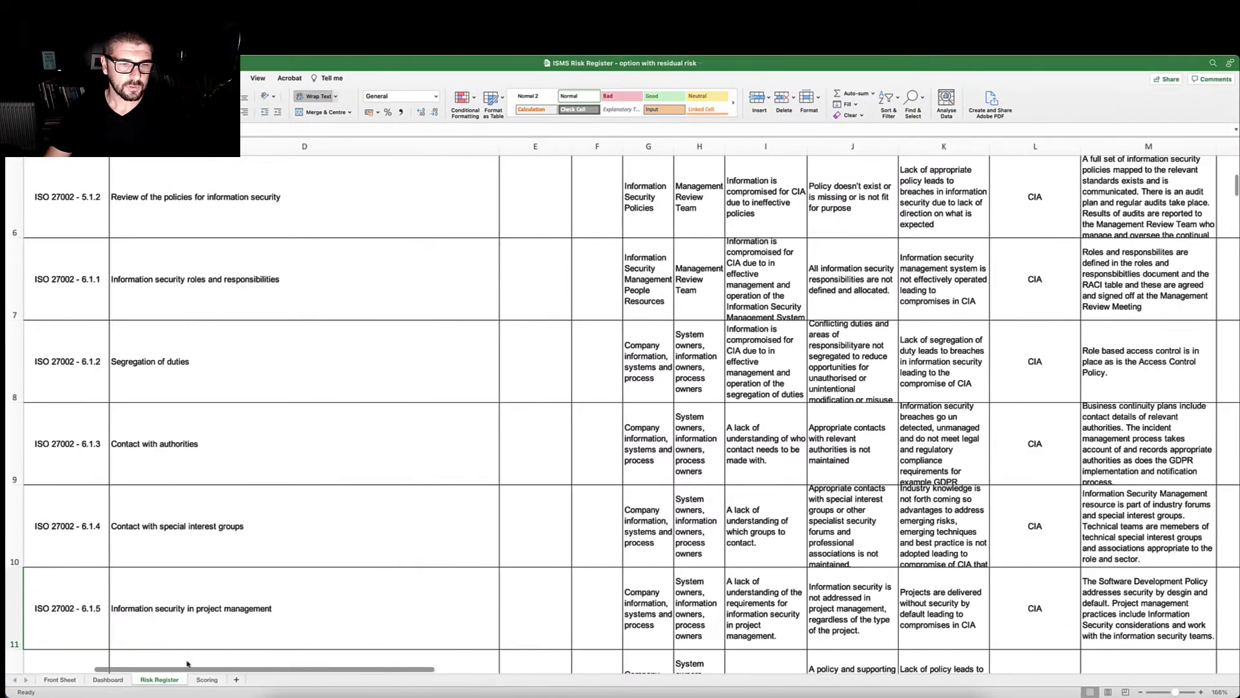
pyautogui.scroll(1, 280, 478)
pyautogui.scroll(3, 279, 478)
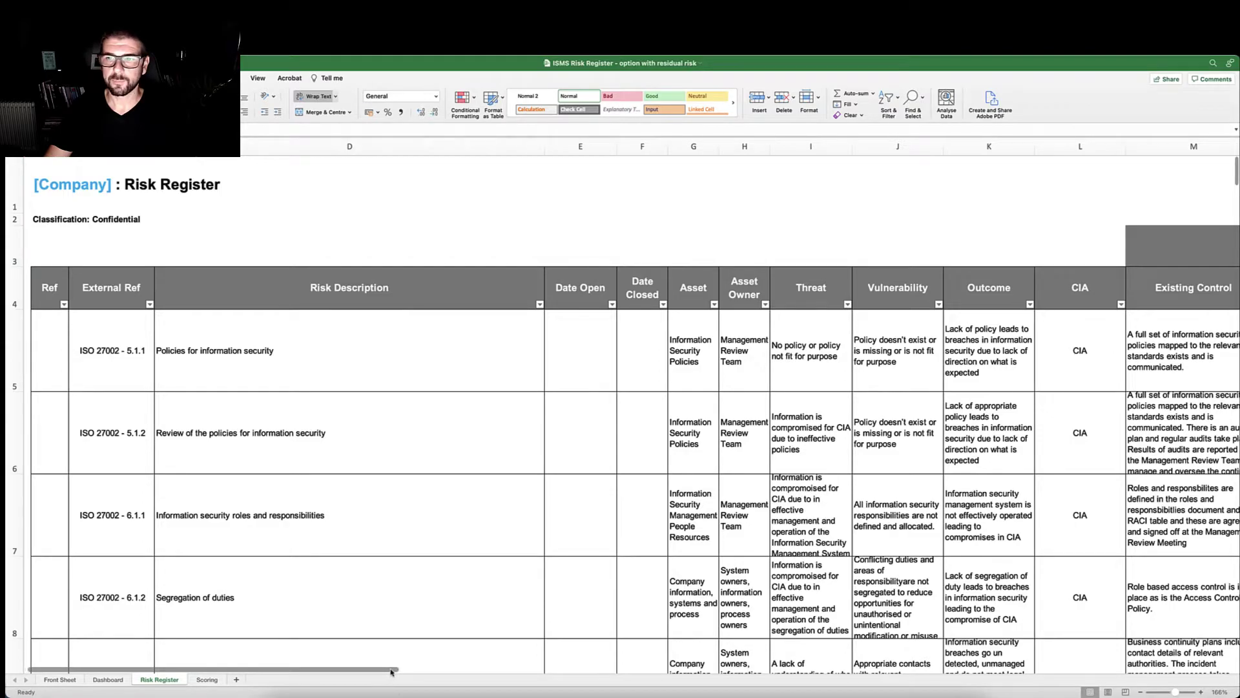
pyautogui.moveTo(388, 670); pyautogui.dragTo(530, 672)
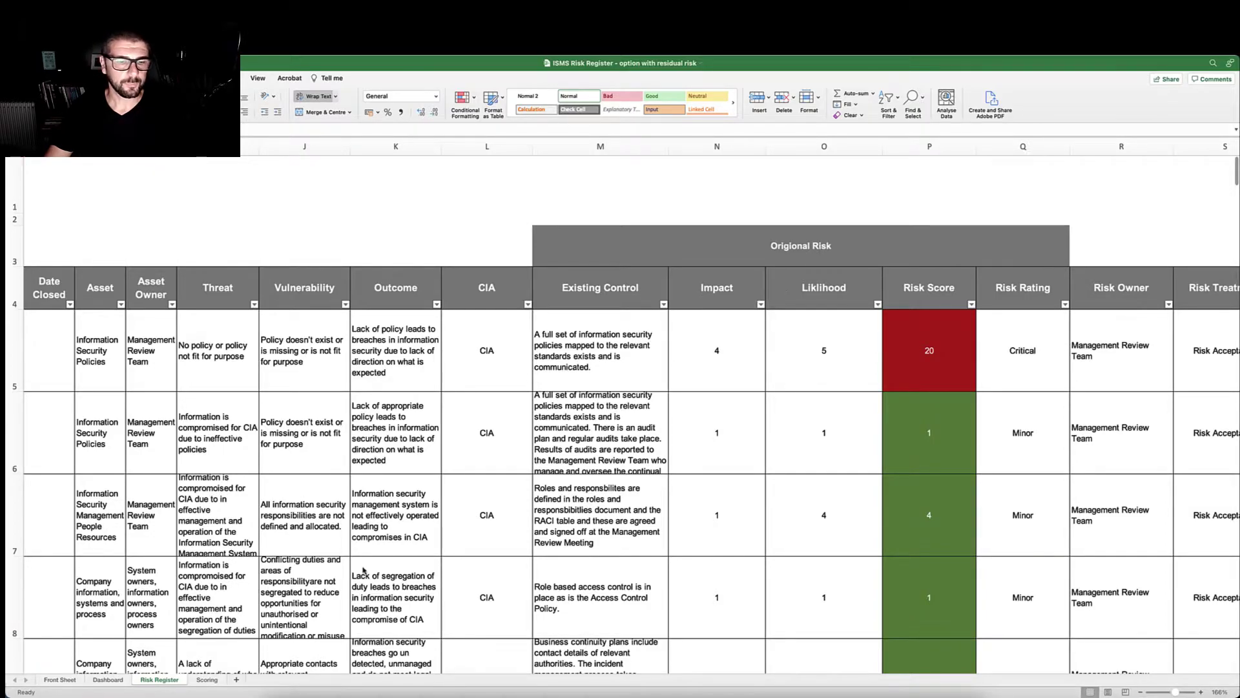
pyautogui.click(207, 680)
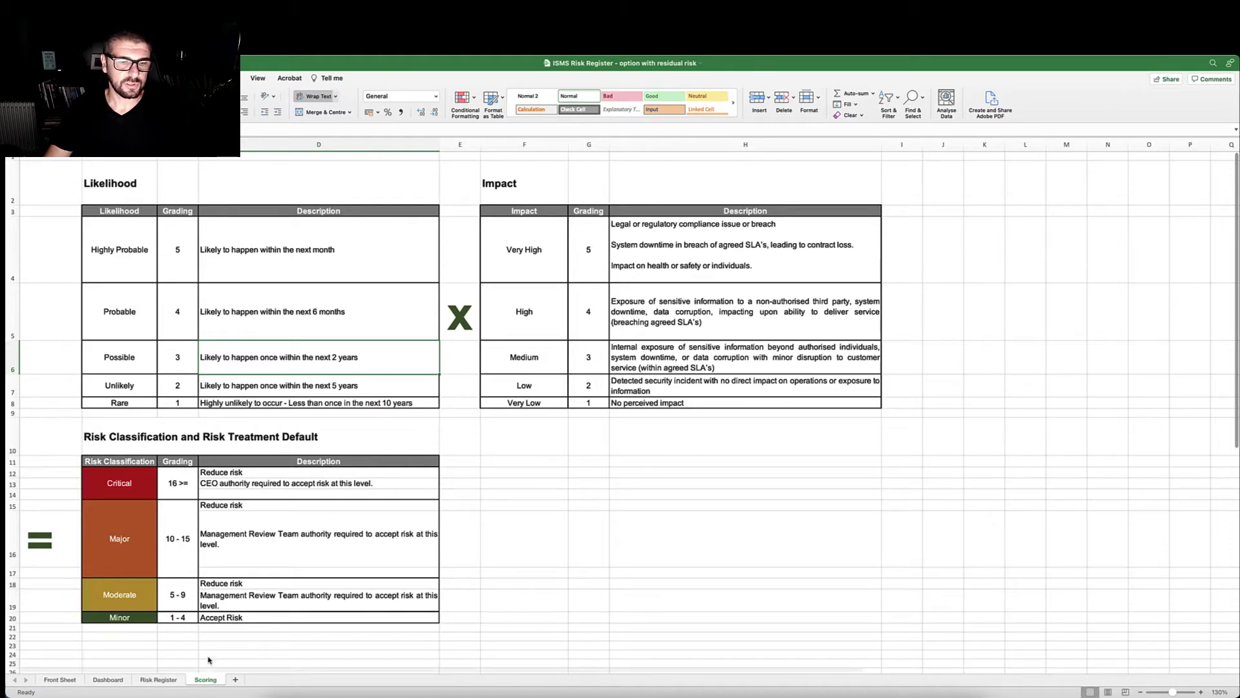
pyautogui.click(157, 680)
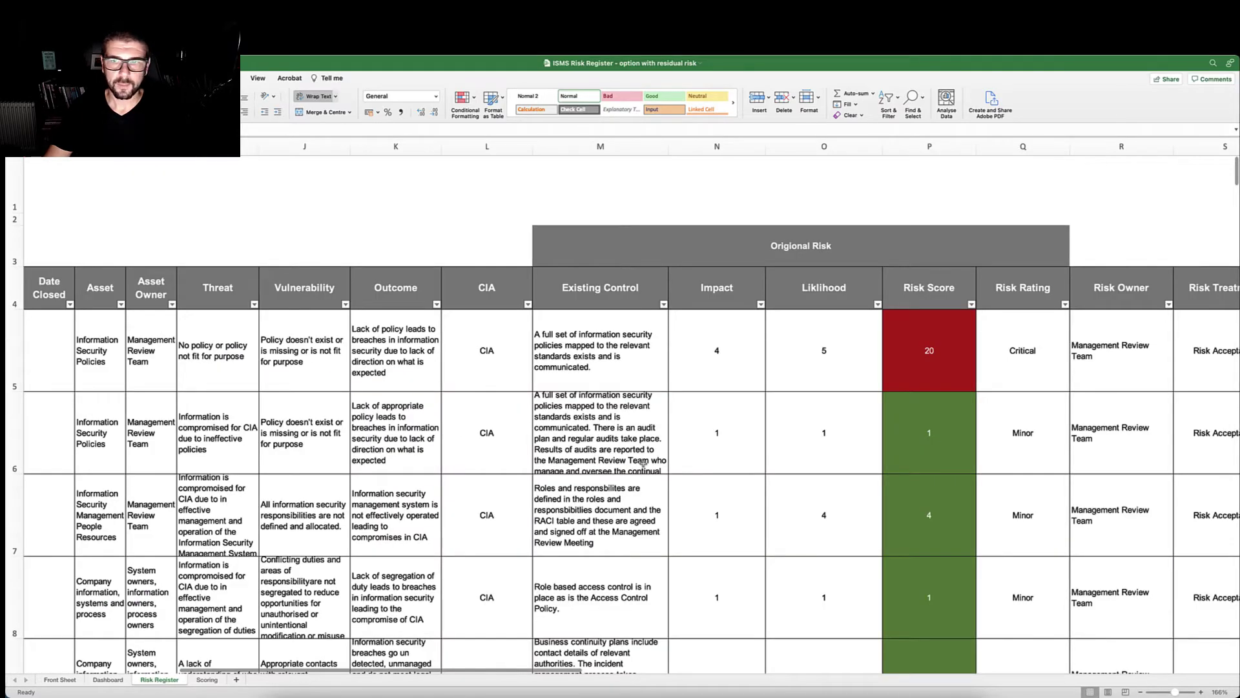
pyautogui.moveTo(550, 670); pyautogui.dragTo(834, 675)
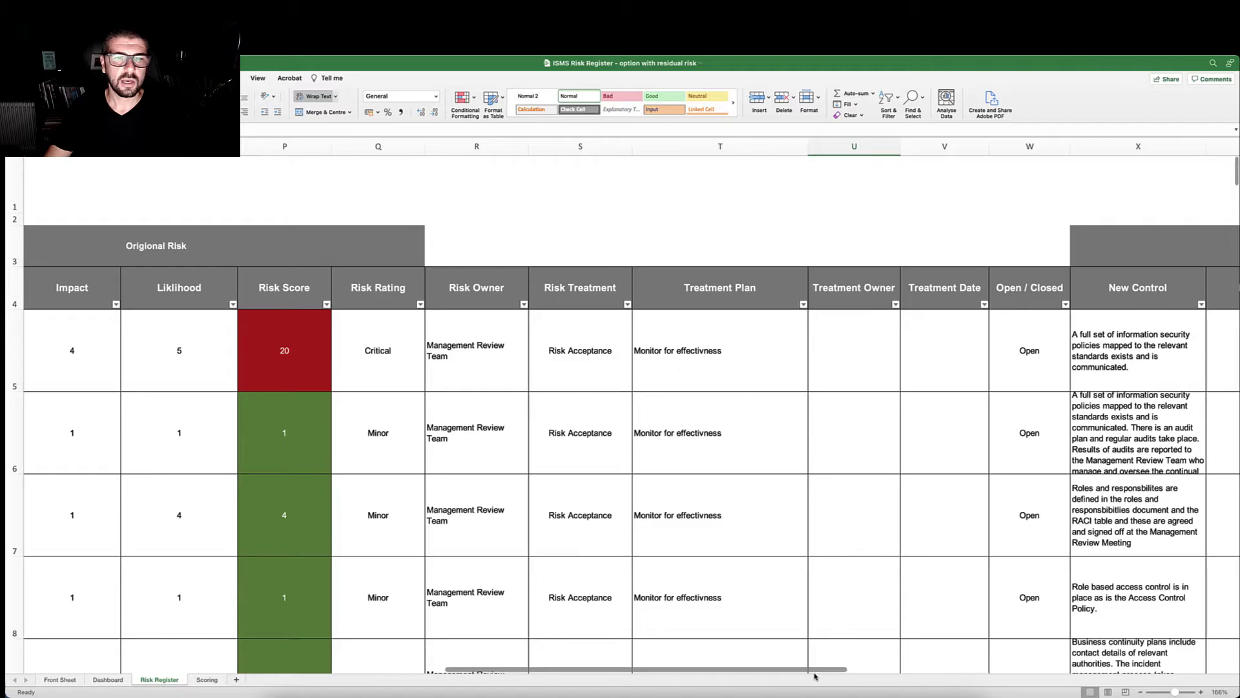
pyautogui.click(373, 146)
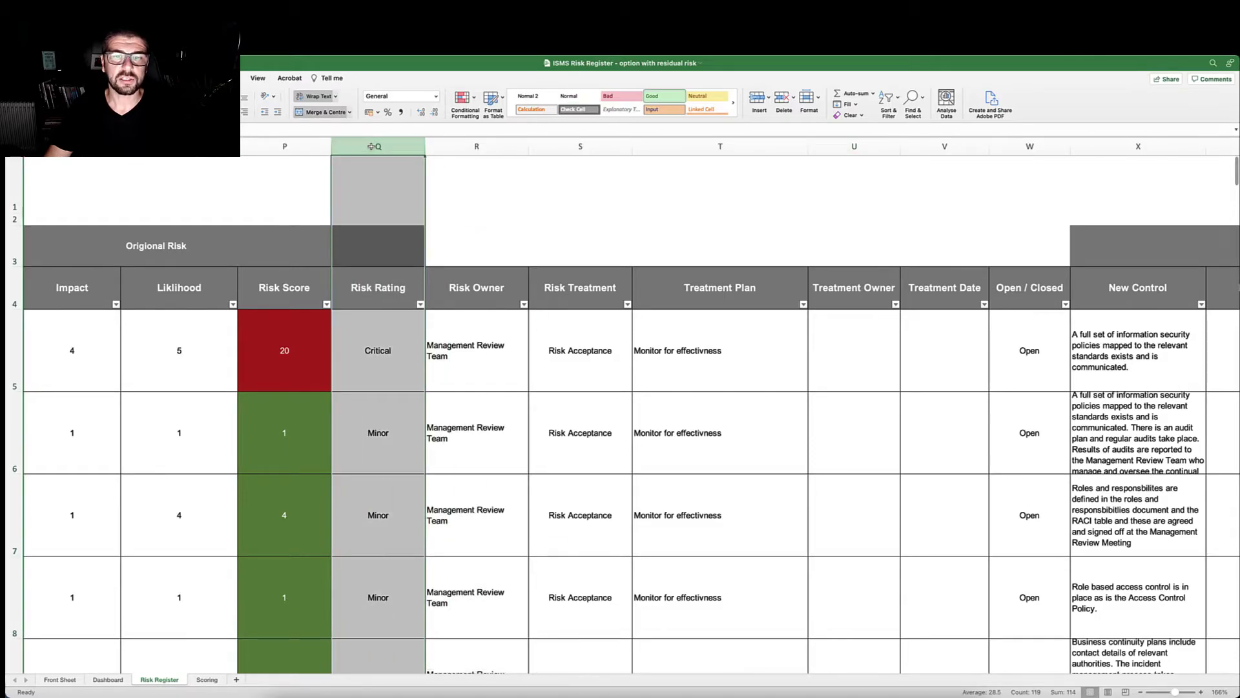
pyautogui.click(500, 352)
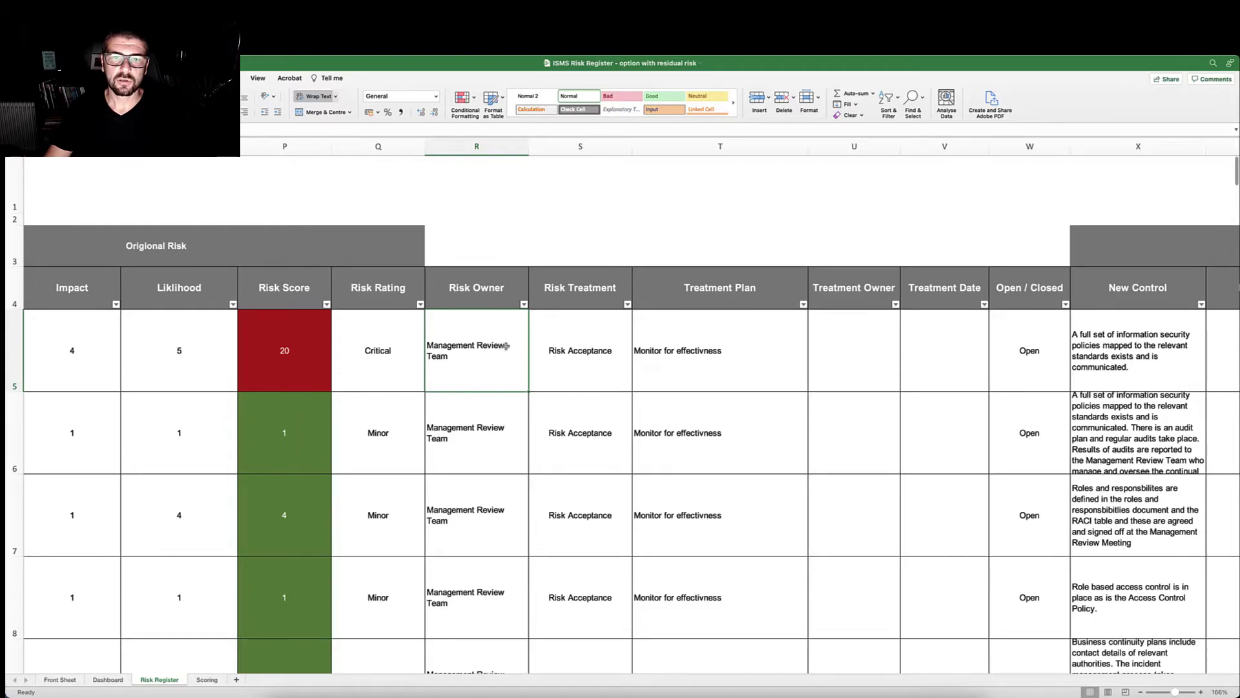
pyautogui.click(580, 346)
pyautogui.click(637, 387)
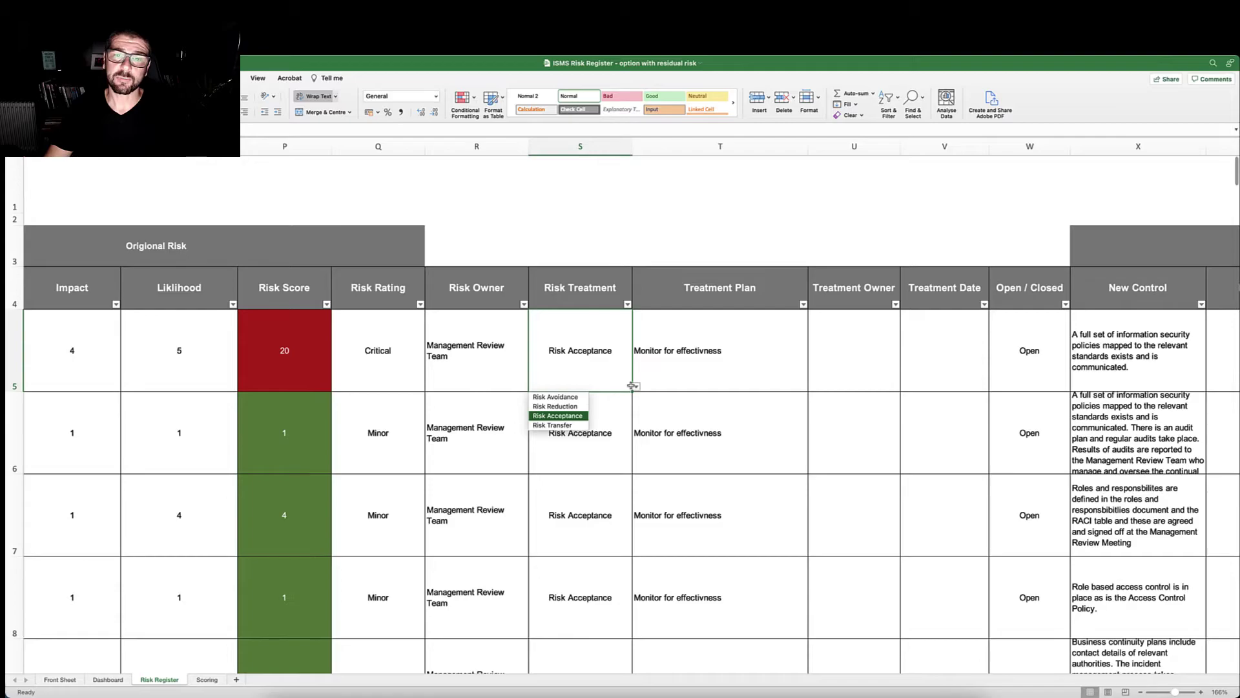
pyautogui.click(741, 354)
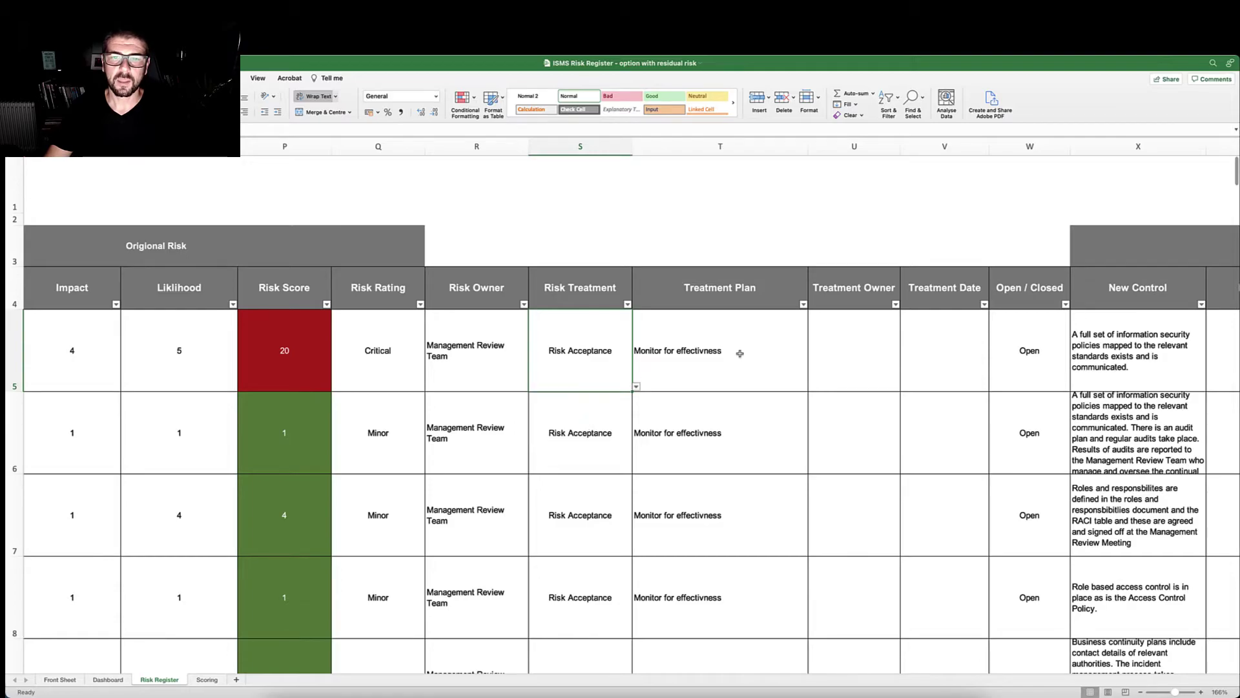
pyautogui.click(778, 348)
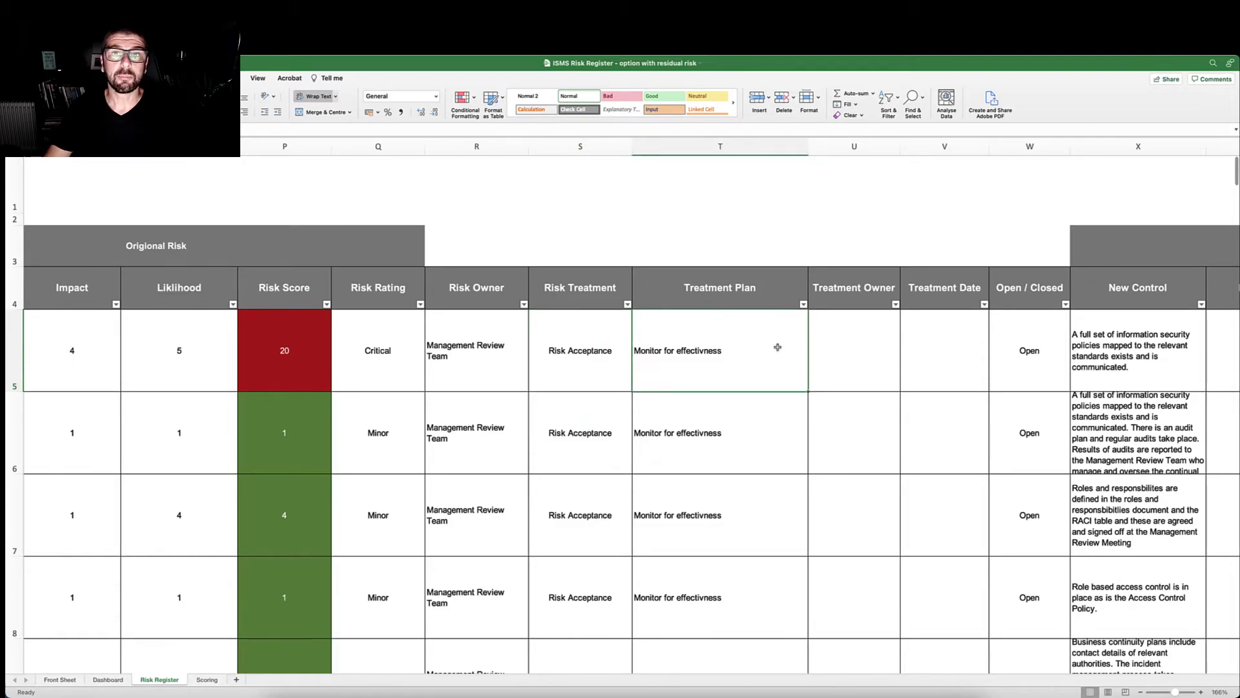
pyautogui.click(850, 352)
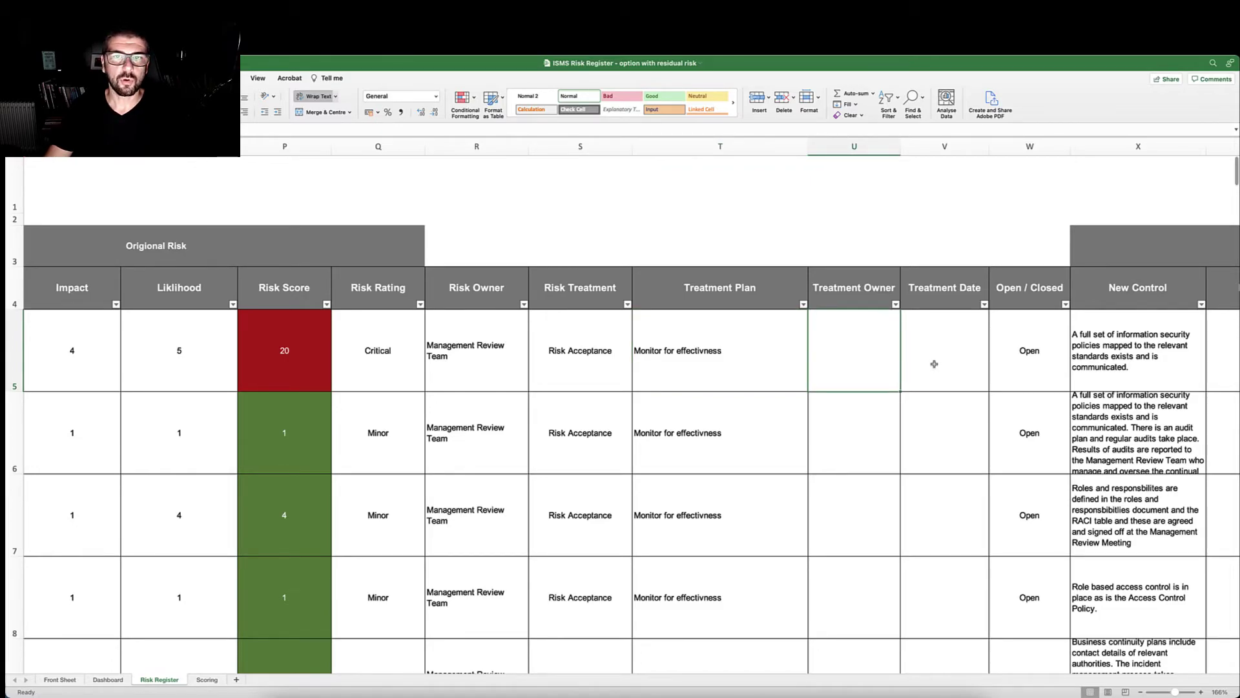
pyautogui.click(934, 363)
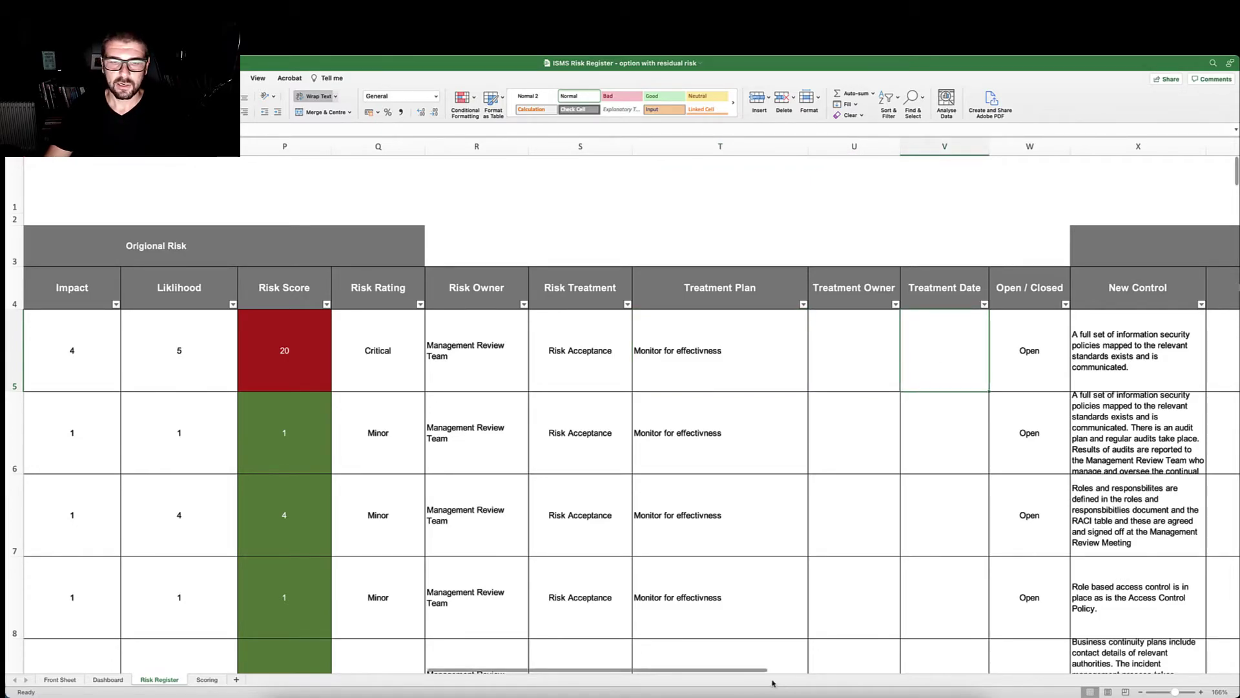
pyautogui.moveTo(516, 675); pyautogui.dragTo(672, 669)
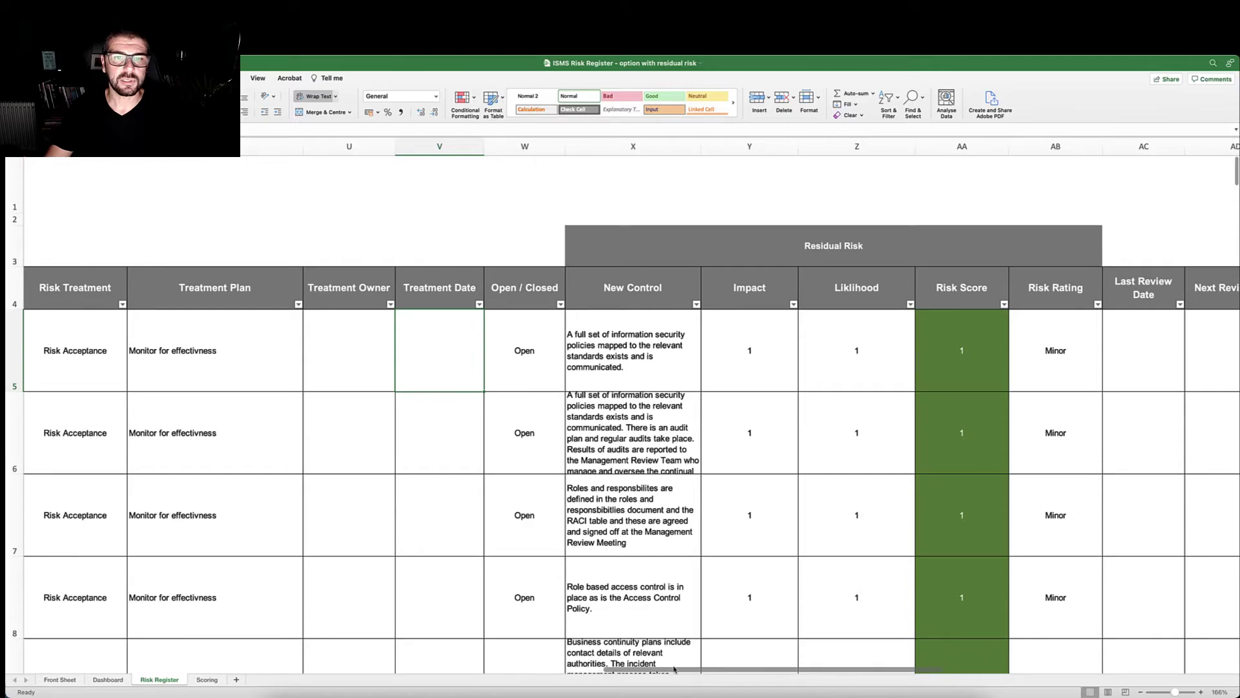
pyautogui.click(546, 337)
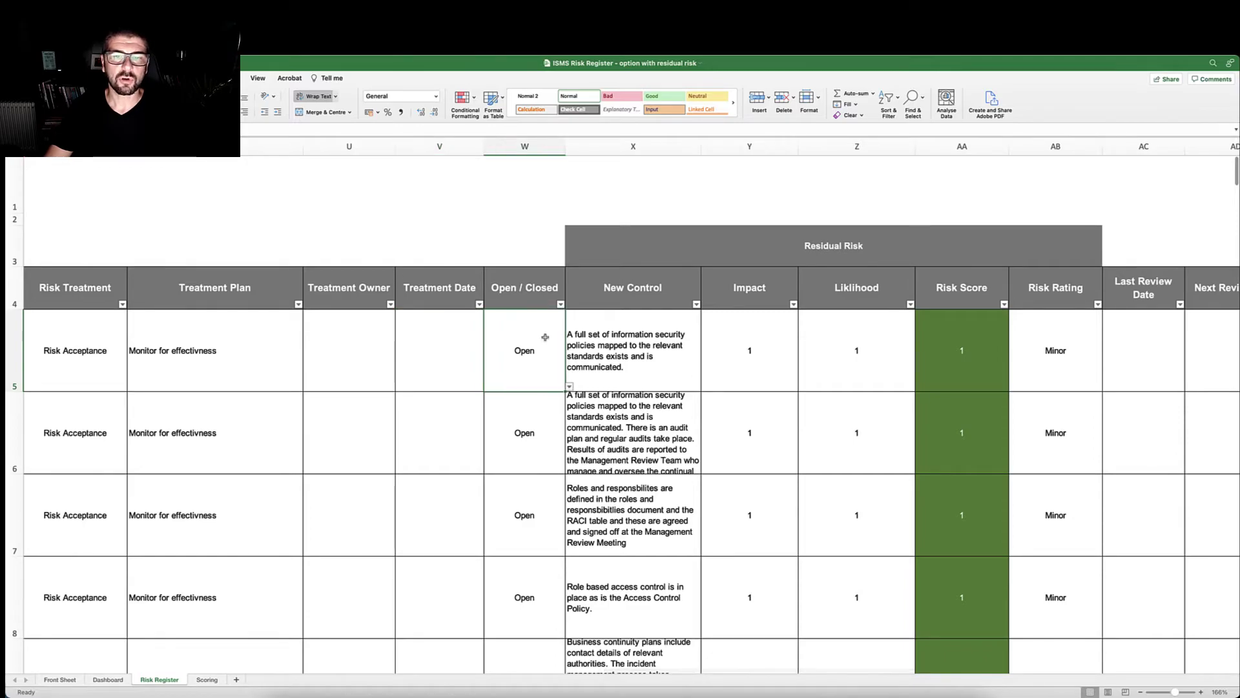
pyautogui.click(642, 348)
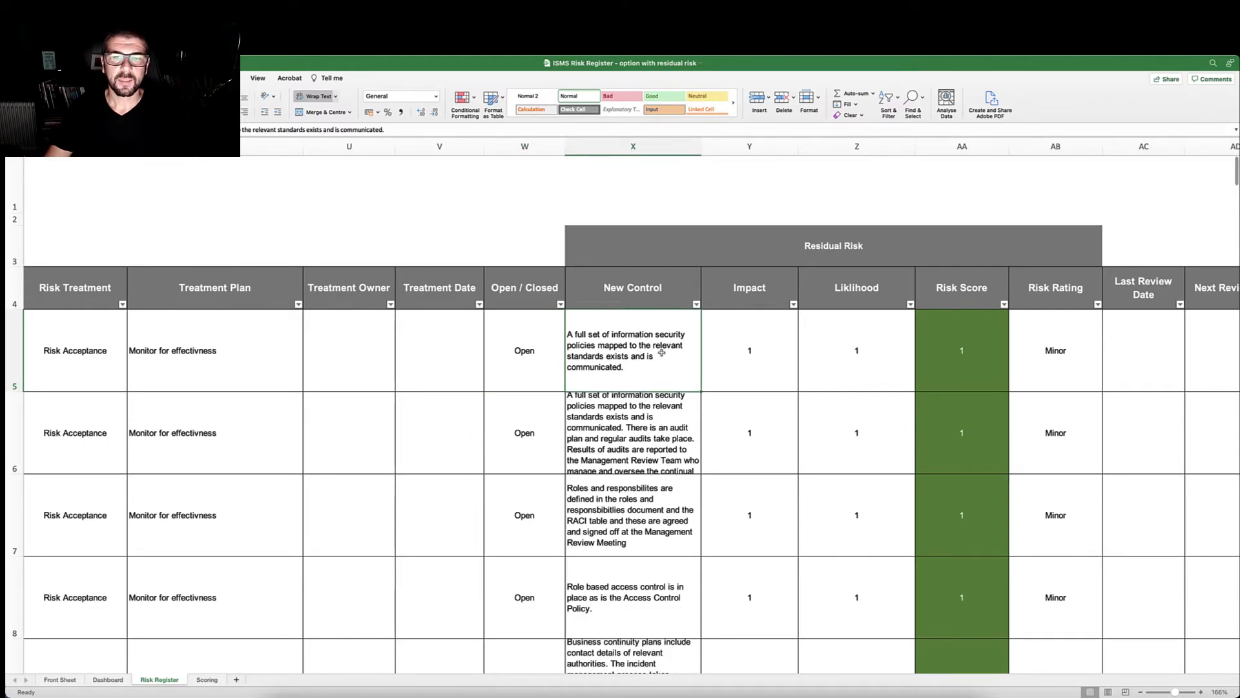
pyautogui.click(745, 362)
pyautogui.click(849, 364)
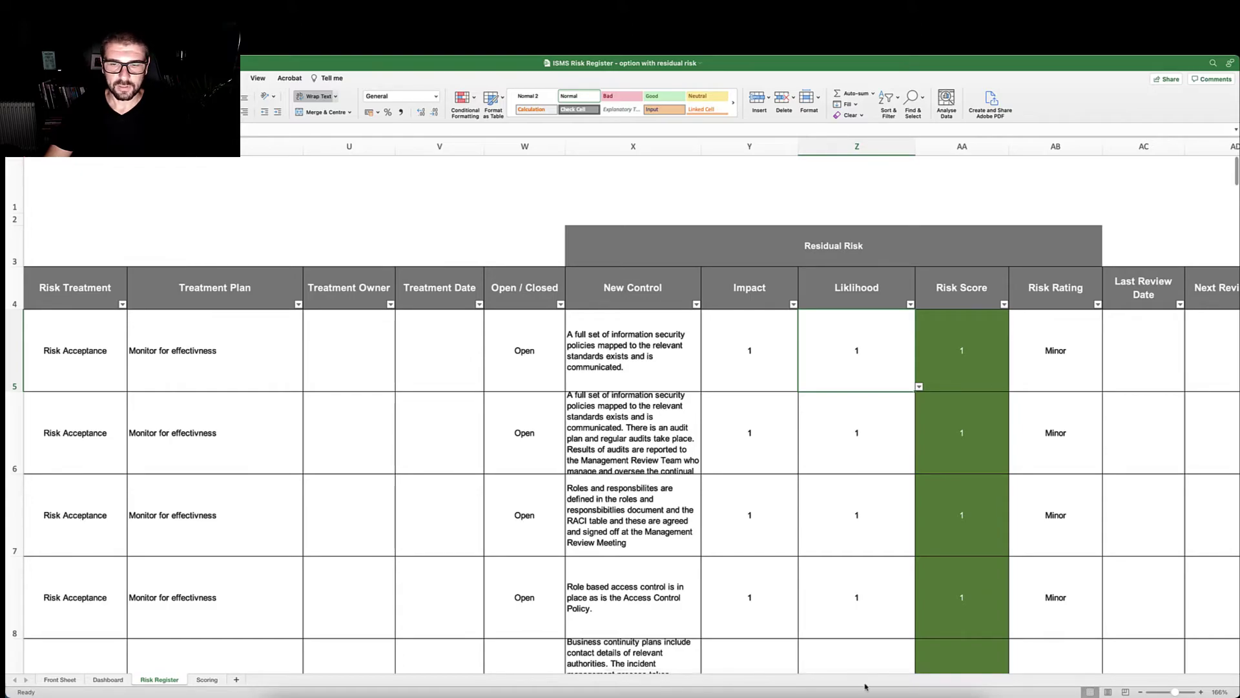
pyautogui.moveTo(873, 671); pyautogui.dragTo(949, 669)
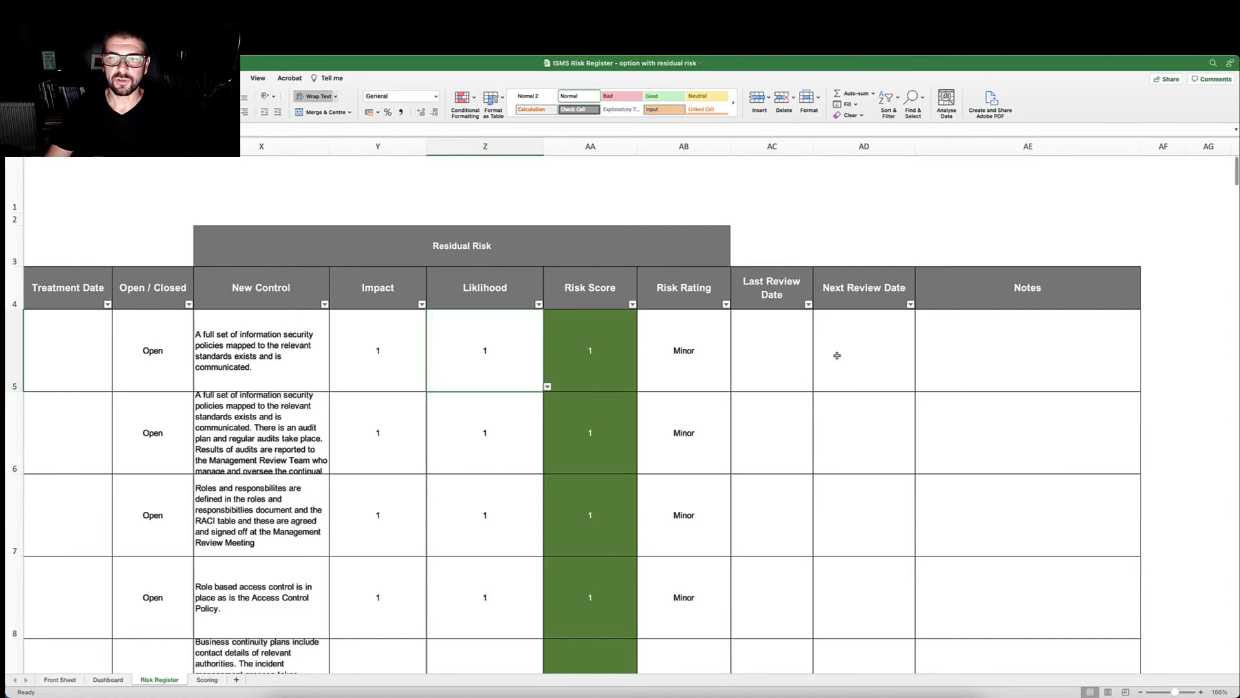
pyautogui.click(1032, 334)
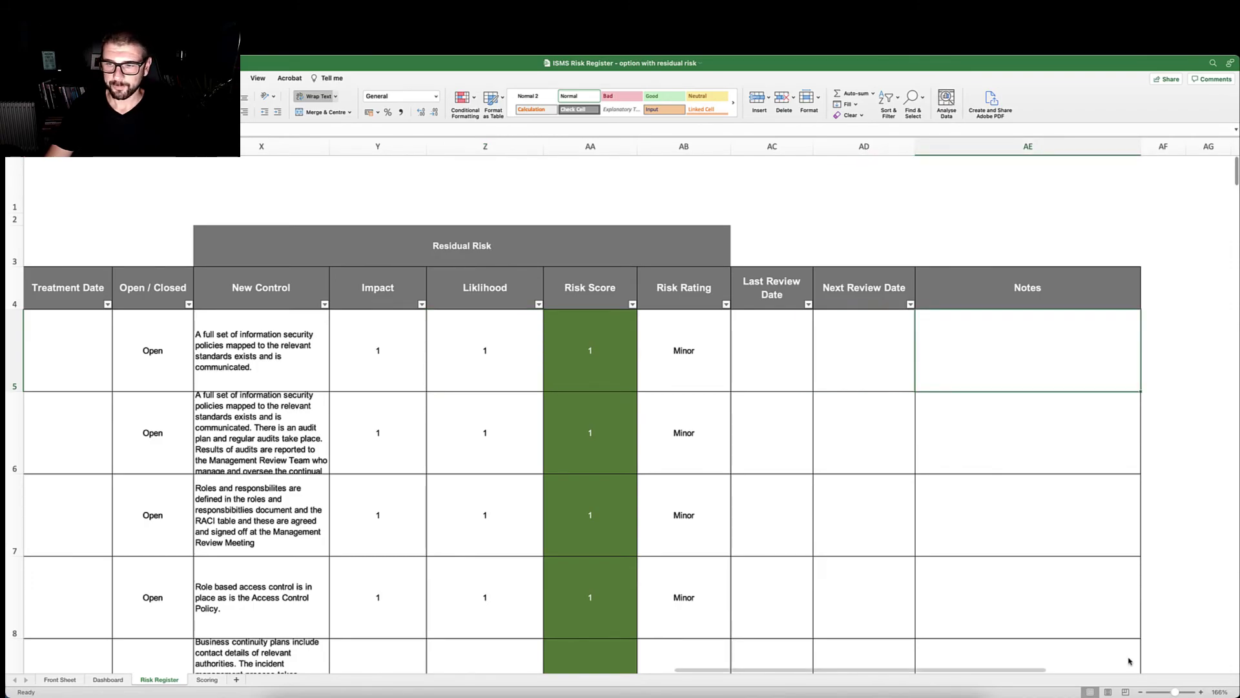
pyautogui.click(1140, 692)
pyautogui.click(1140, 692)
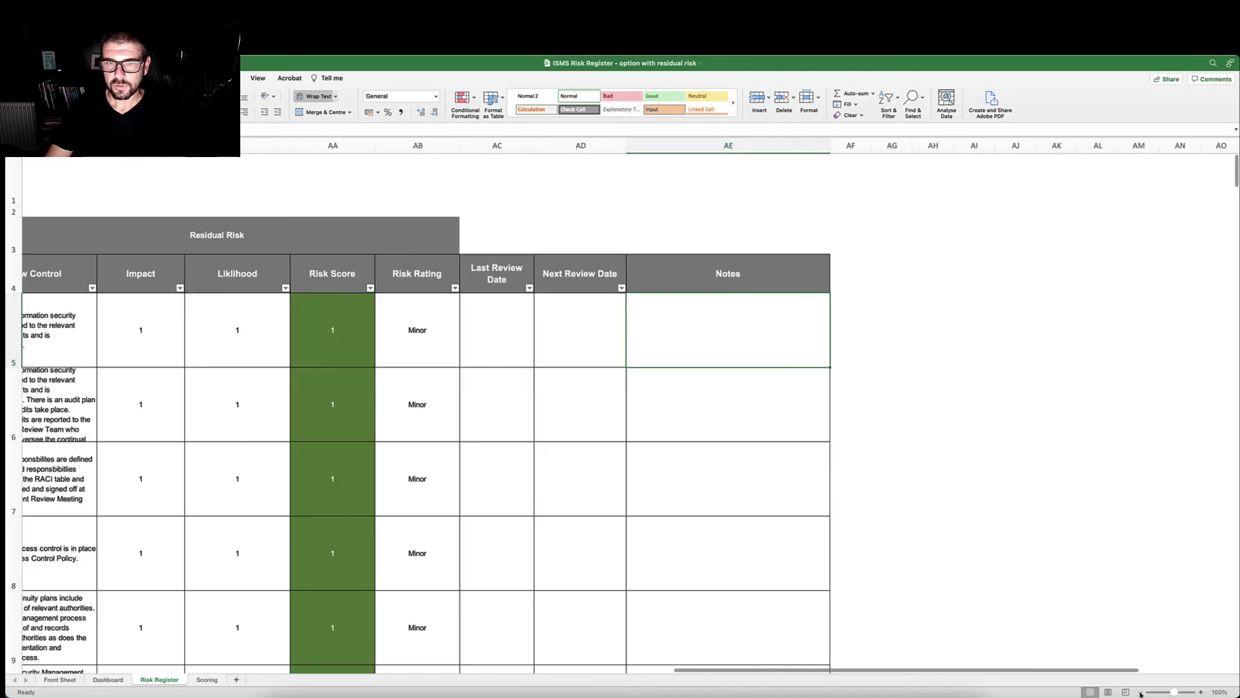
pyautogui.click(1140, 691)
pyautogui.click(1139, 691)
pyautogui.hscroll(-10, 1139, 692)
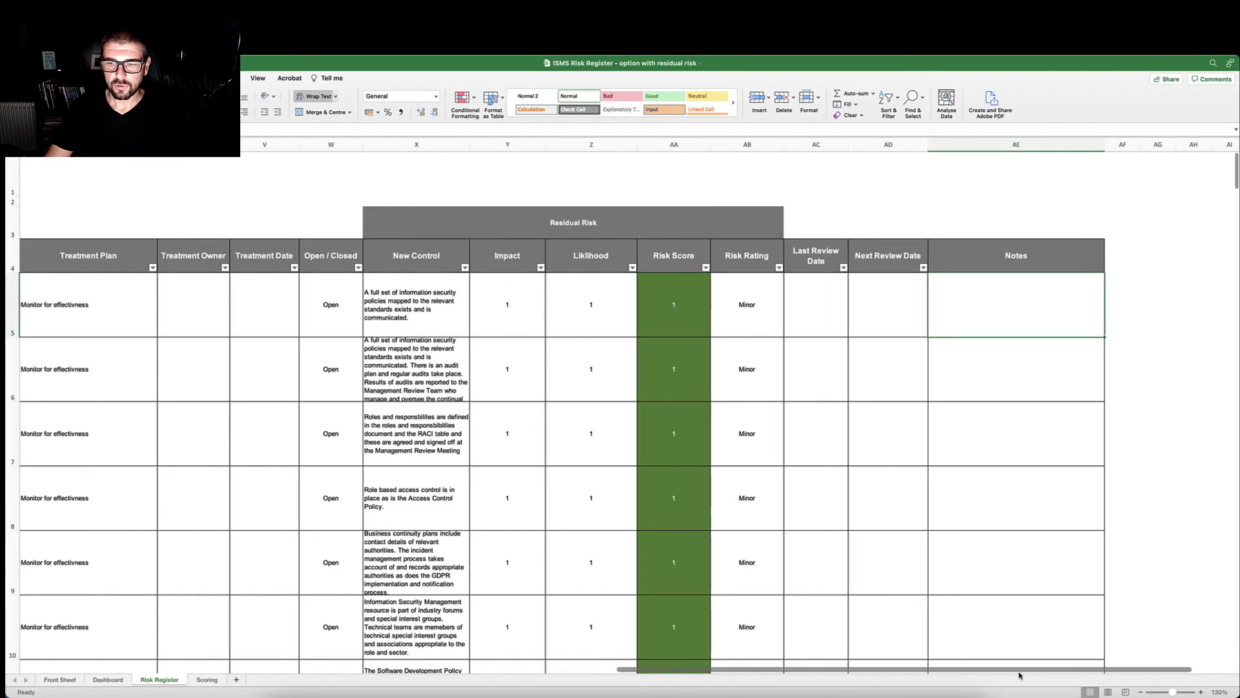
pyautogui.hscroll(-10, 832, 689)
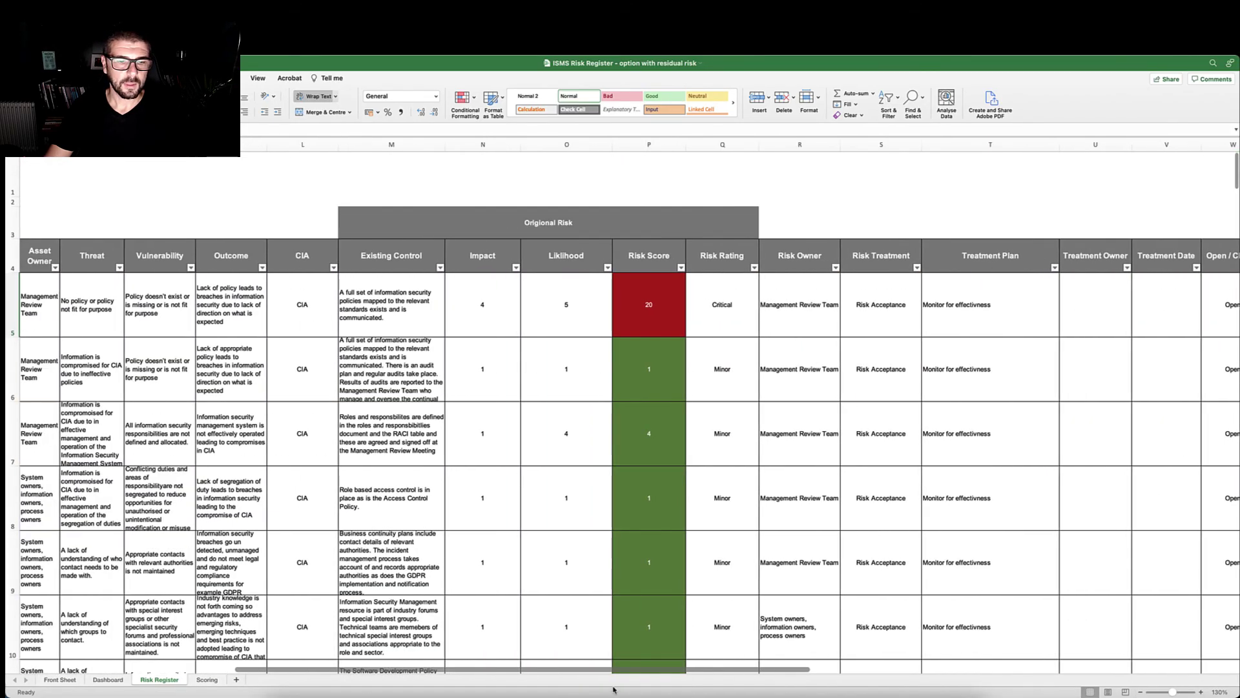
# Go via the Dashboard back to the Front Sheet with its version 0.1 control table.
pyautogui.click(115, 680)
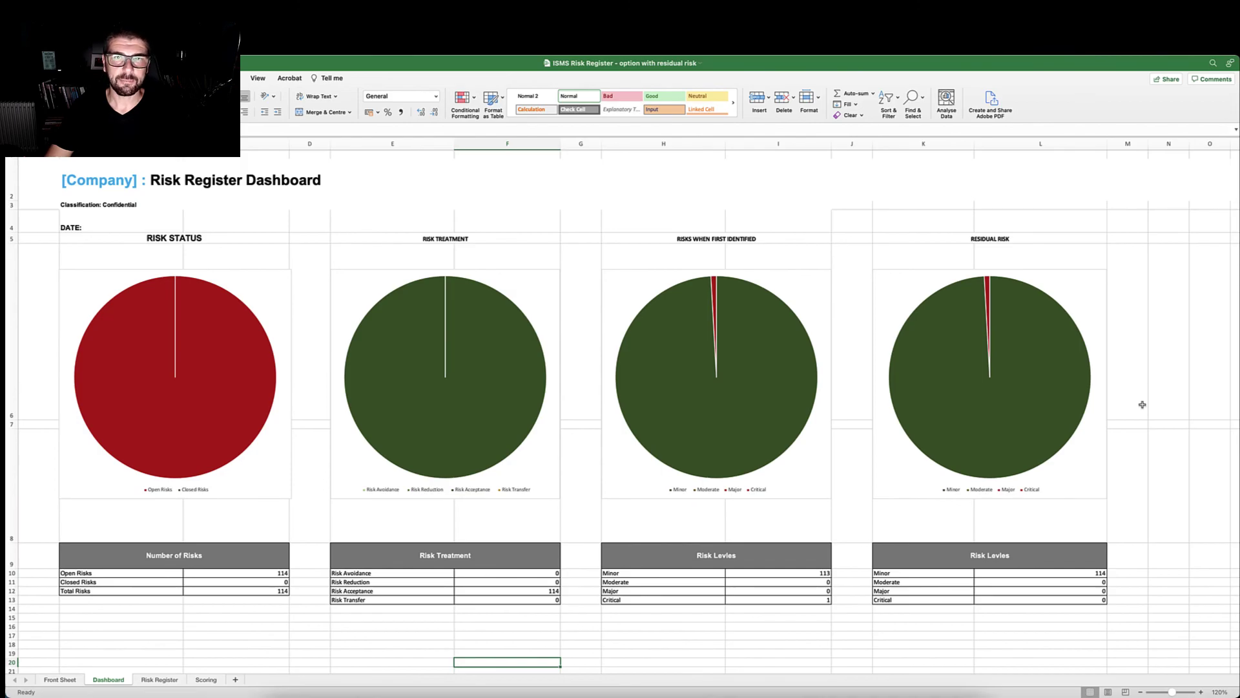
pyautogui.click(63, 680)
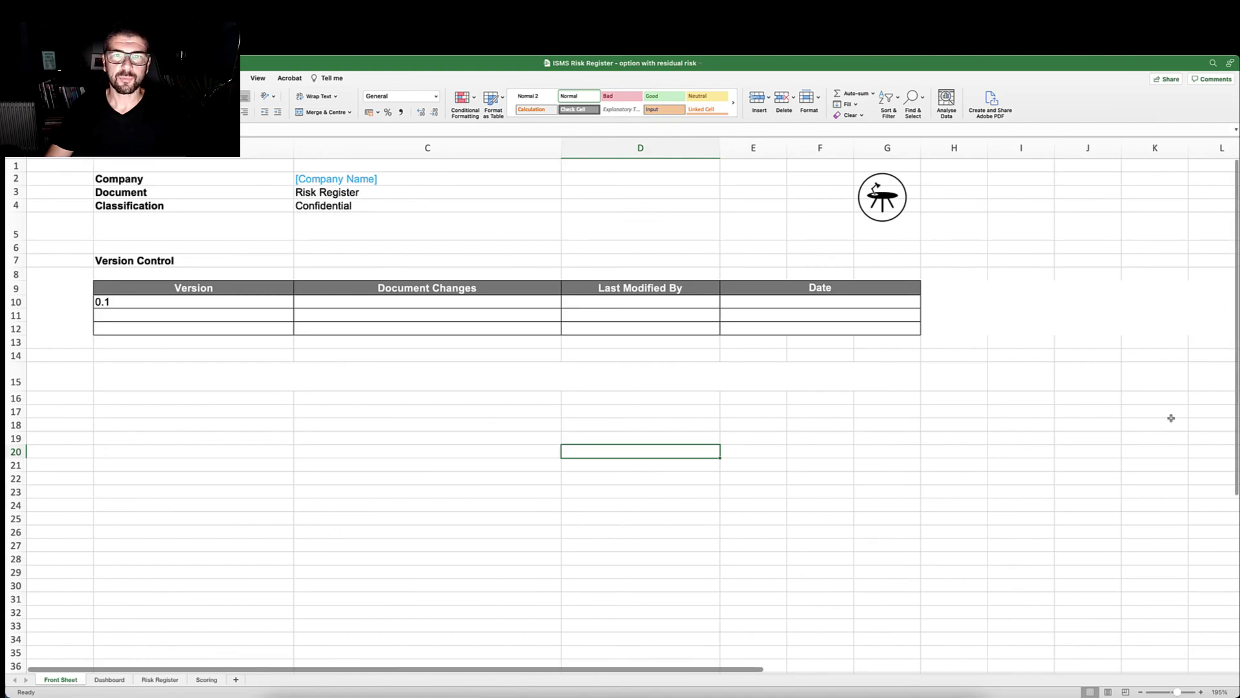